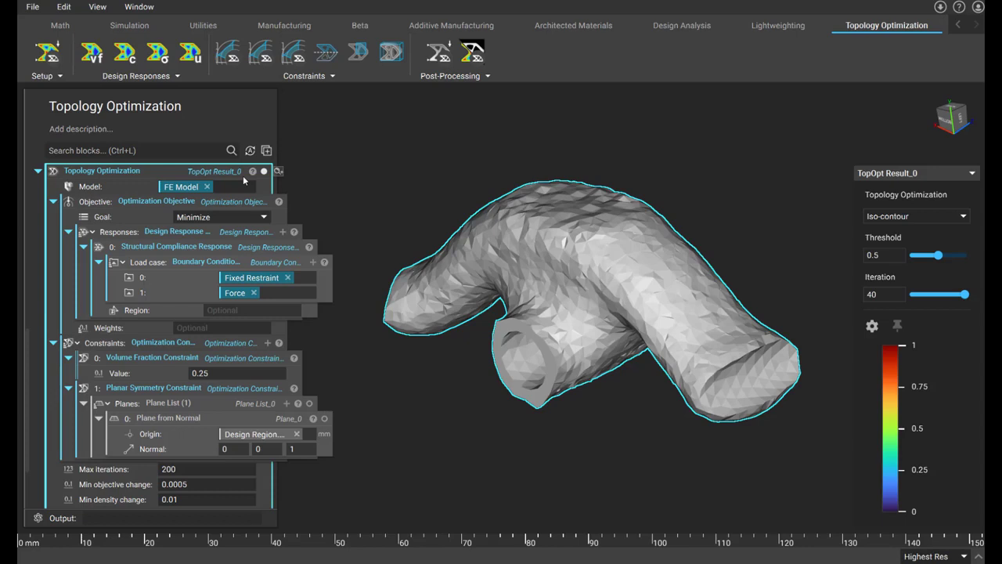
Collapse the objective and constraints inputs, and turn the Topology Optimization block into a variable named TopOpt.
{"action": "left_click", "coordinate": [53, 201]}
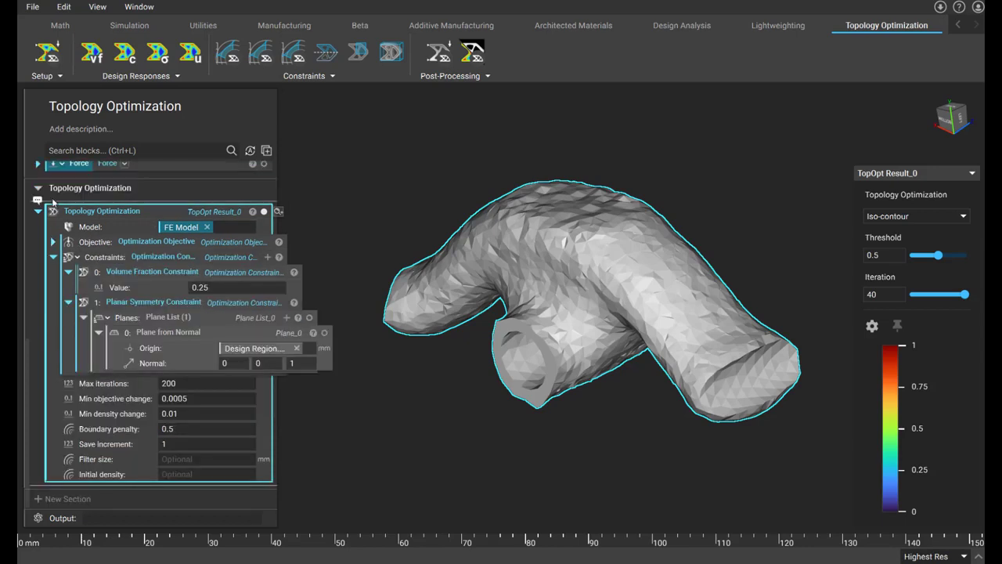
{"action": "left_click", "coordinate": [54, 257]}
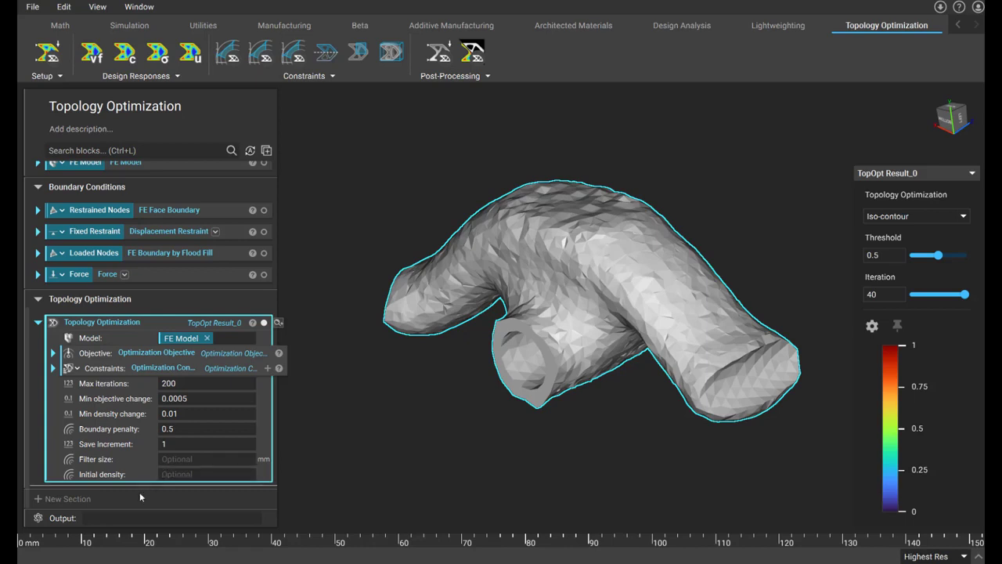
{"action": "right_click", "coordinate": [138, 323]}
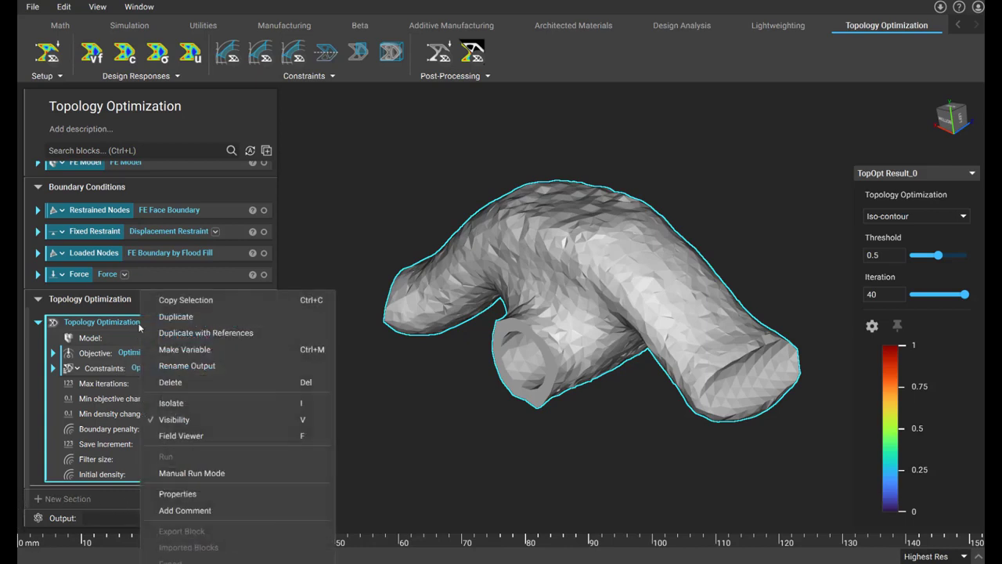
{"action": "left_click", "coordinate": [174, 350]}
{"action": "type", "text": "TopOpt"}
{"action": "key", "text": "Return"}
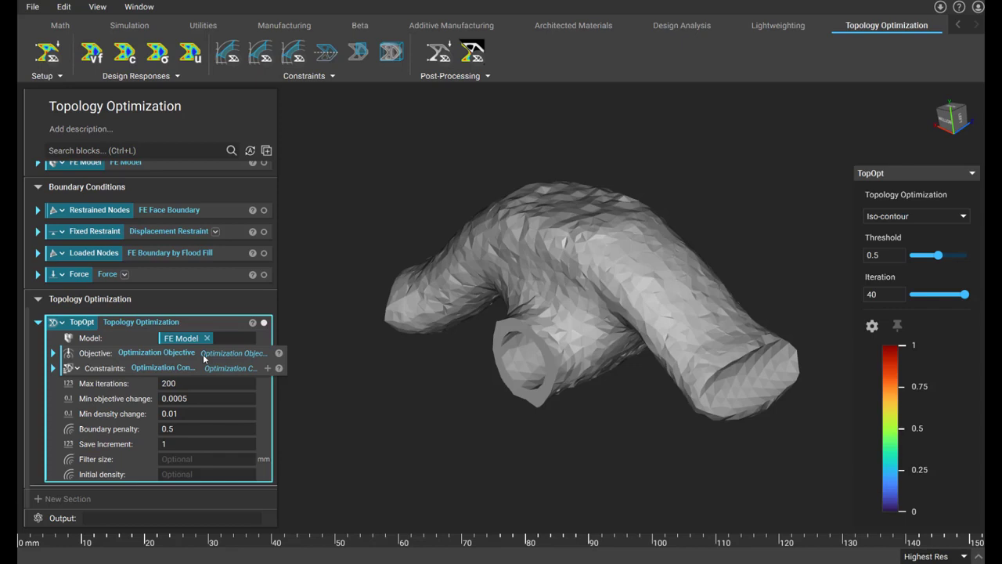
Add a Translate Object block with Design Region as its object.
{"action": "left_click", "coordinate": [171, 149]}
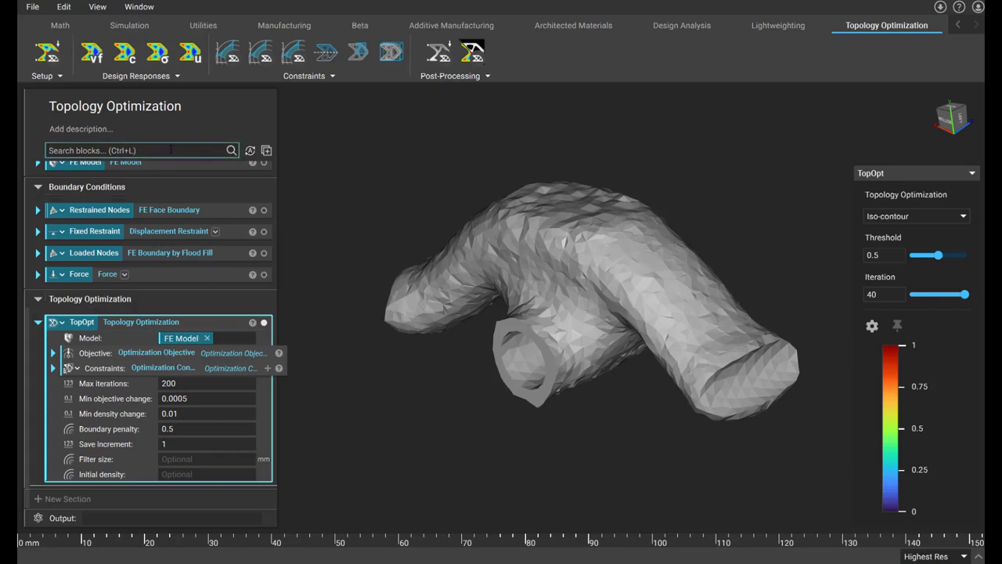
{"action": "type", "text": "trans"}
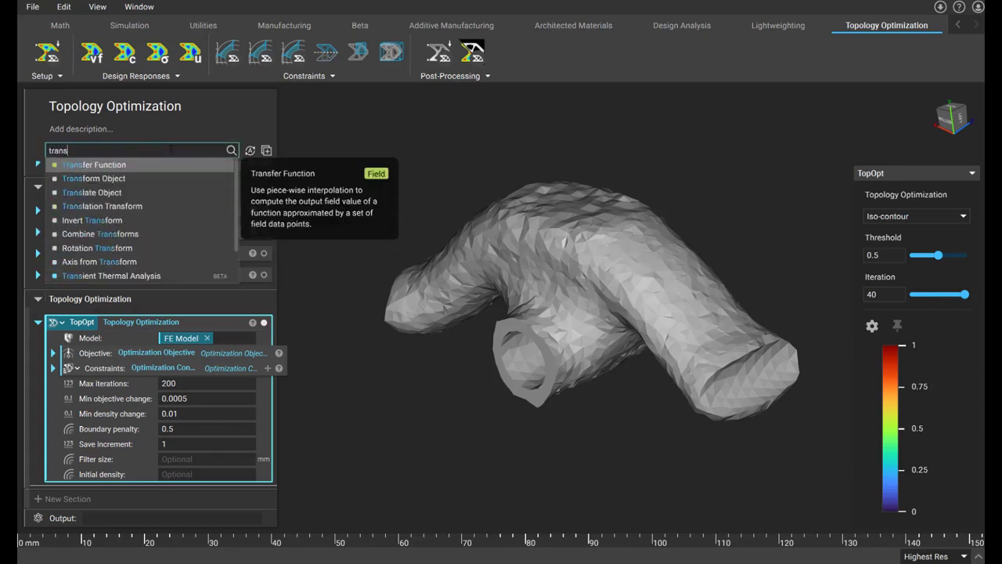
{"action": "left_click", "coordinate": [134, 190]}
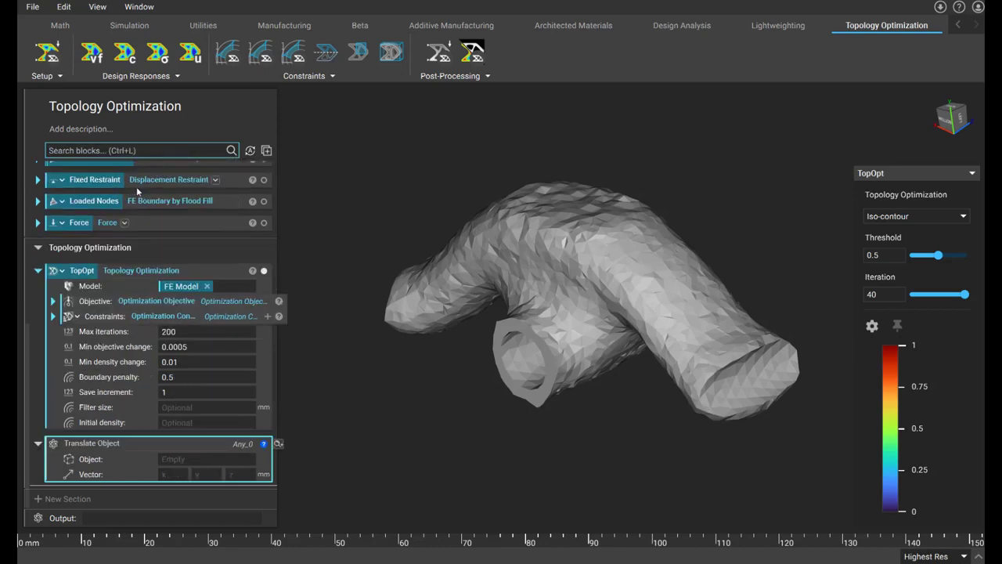
{"action": "left_click", "coordinate": [185, 458]}
{"action": "type", "text": "desi"}
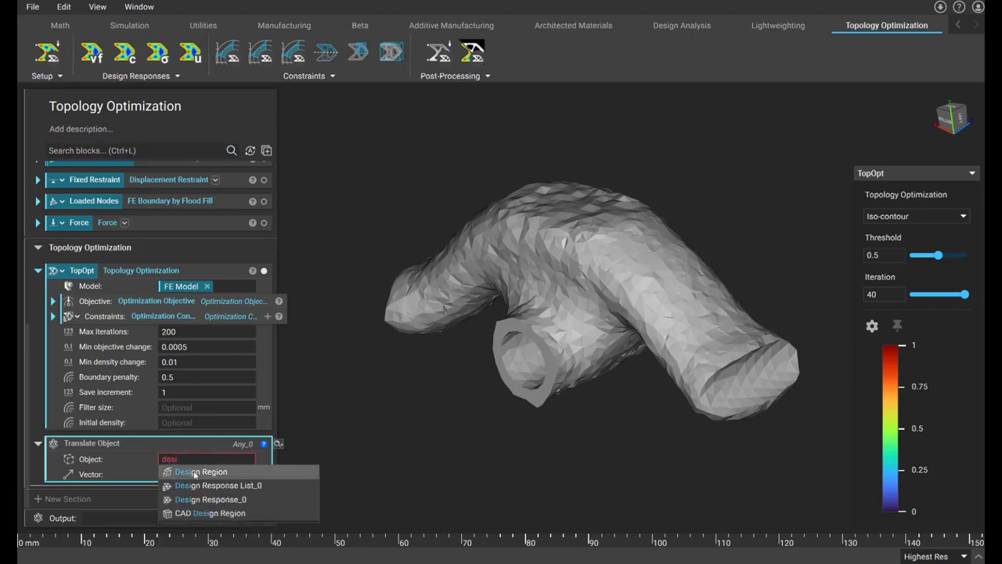
{"action": "left_click", "coordinate": [194, 472]}
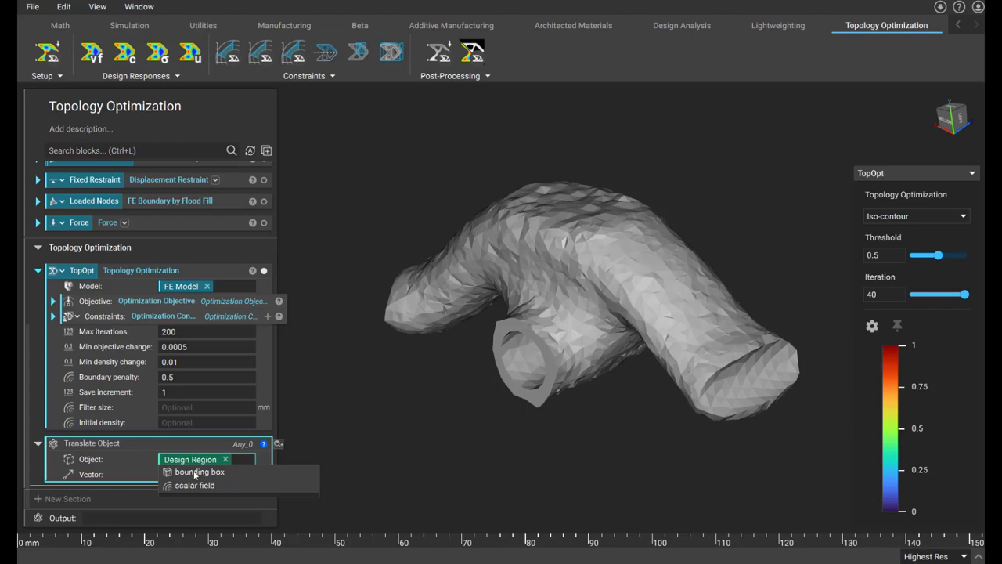
Set the translation vector of the Design Region copy to 100, 0, 0 mm.
{"action": "left_click", "coordinate": [150, 476]}
{"action": "left_click", "coordinate": [161, 474]}
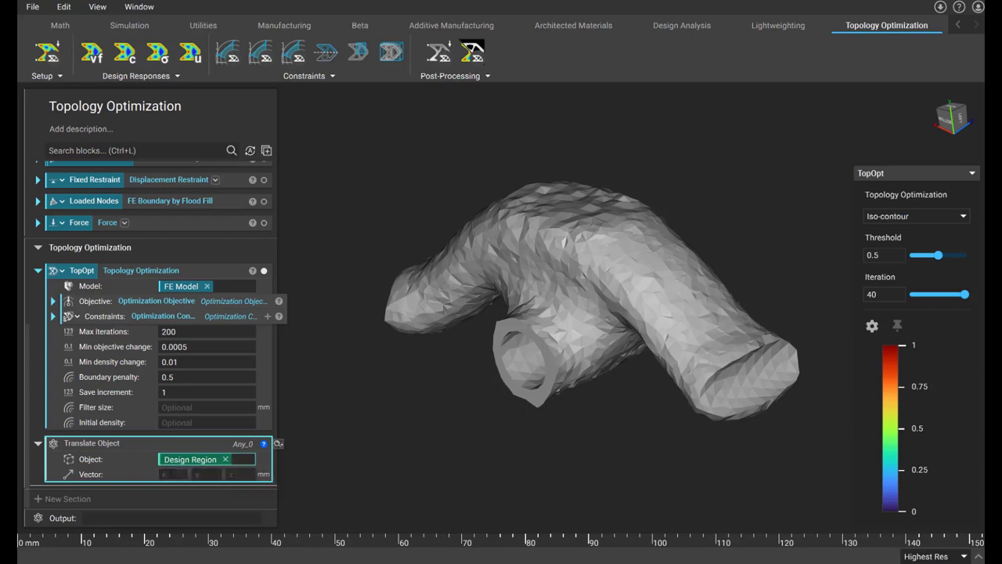
{"action": "type", "text": "100"}
{"action": "key", "text": "Tab"}
{"action": "type", "text": "0"}
{"action": "key", "text": "Tab"}
{"action": "type", "text": "0"}
{"action": "key", "text": "Return"}
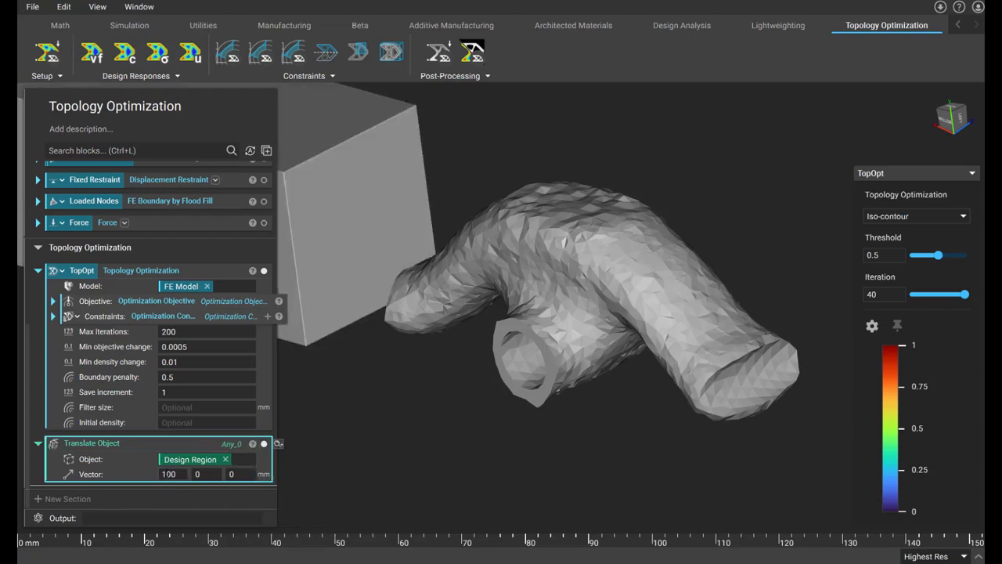
Compare the translated design region with the optimized shape beside it, and hide the translated body.
{"action": "scroll", "coordinate": [371, 278], "scroll_direction": "down", "scroll_amount": 5}
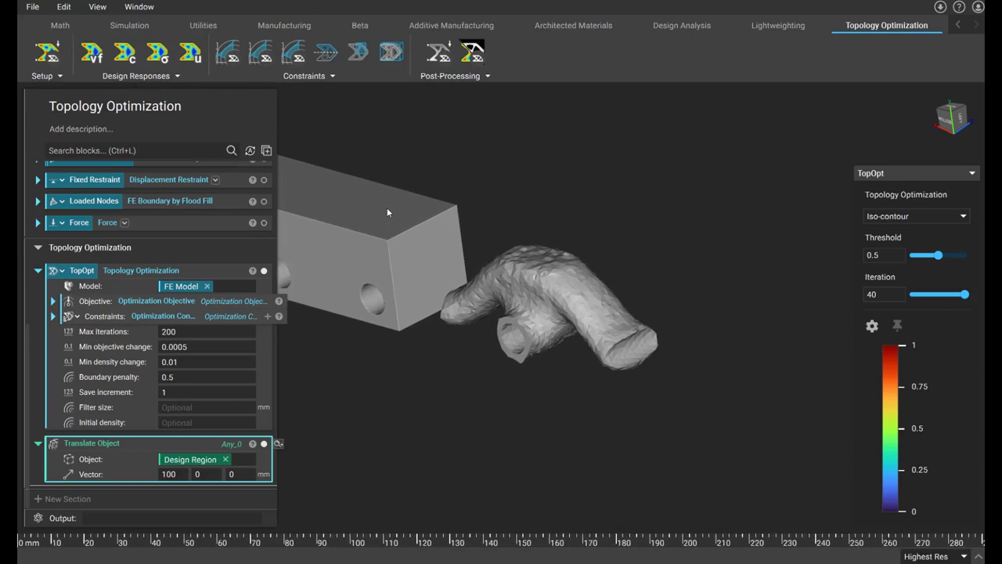
{"action": "scroll", "coordinate": [387, 207], "scroll_direction": "down", "scroll_amount": 3}
{"action": "middle_click_drag", "start_coordinate": [388, 215], "coordinate": [565, 253]}
{"action": "right_click_drag", "start_coordinate": [566, 258], "coordinate": [583, 293]}
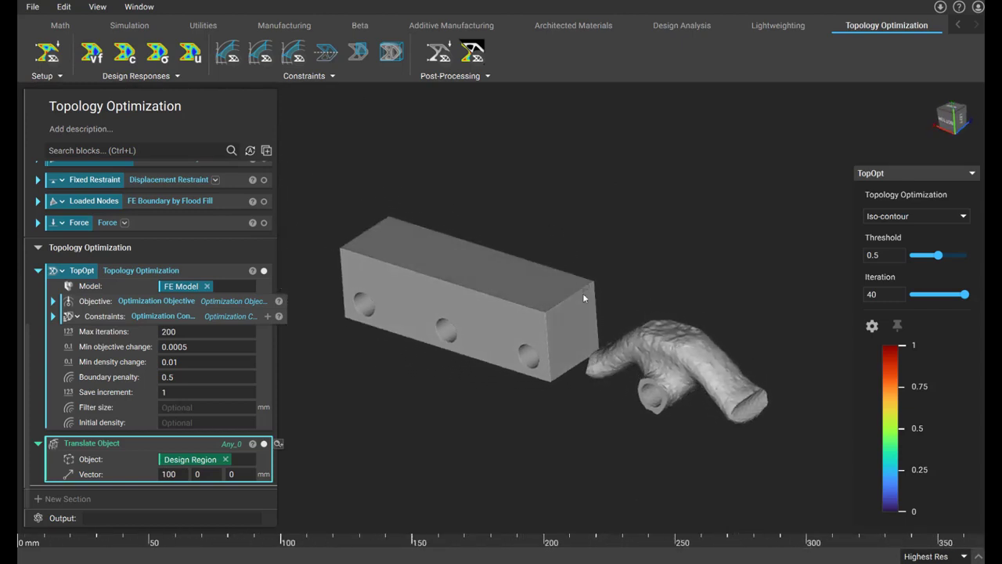
{"action": "scroll", "coordinate": [565, 353], "scroll_direction": "up", "scroll_amount": 2}
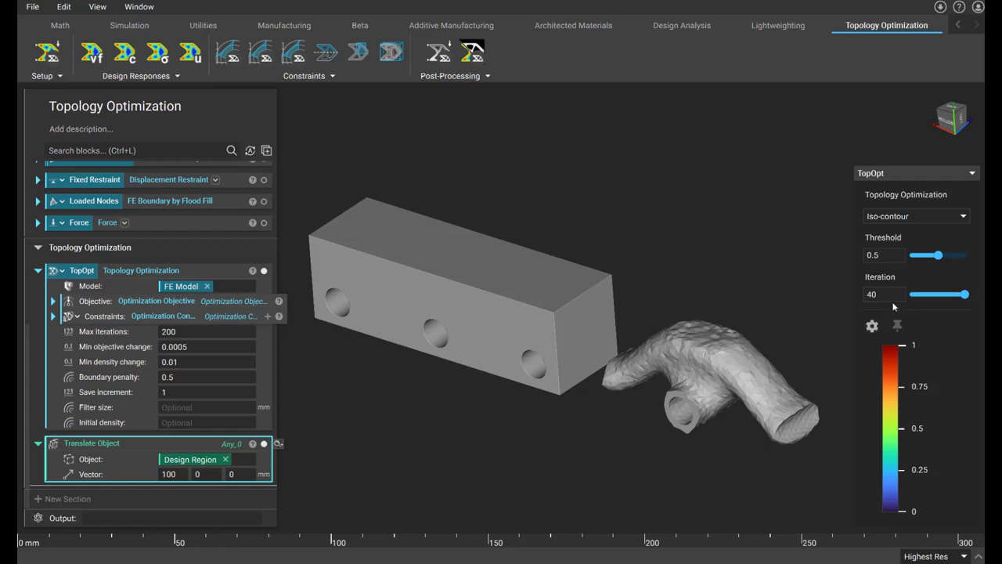
{"action": "scroll", "coordinate": [693, 356], "scroll_direction": "up", "scroll_amount": 3}
{"action": "scroll", "coordinate": [693, 356], "scroll_direction": "up", "scroll_amount": 5}
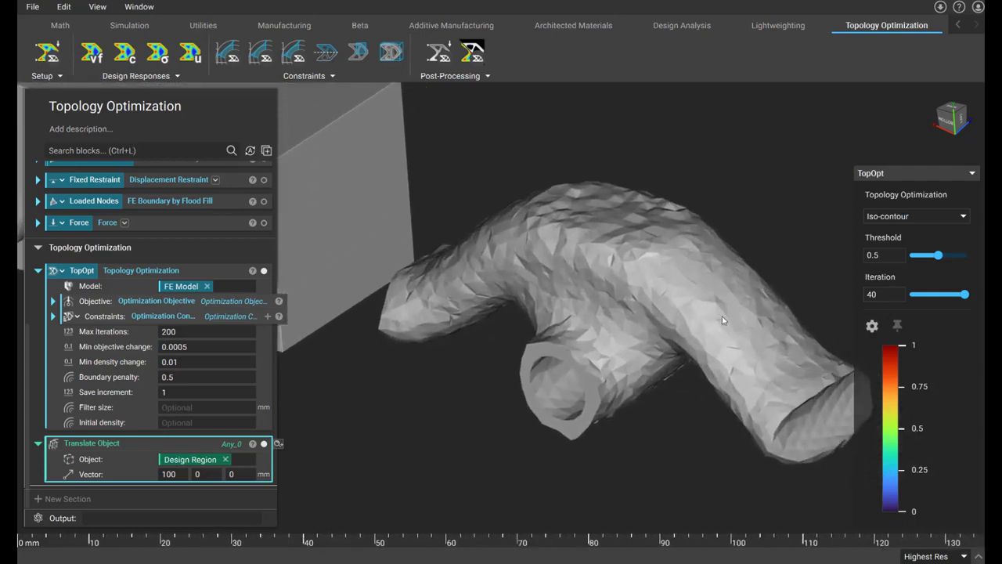
{"action": "middle_click_drag", "start_coordinate": [726, 320], "coordinate": [680, 322]}
{"action": "left_click", "coordinate": [264, 443]}
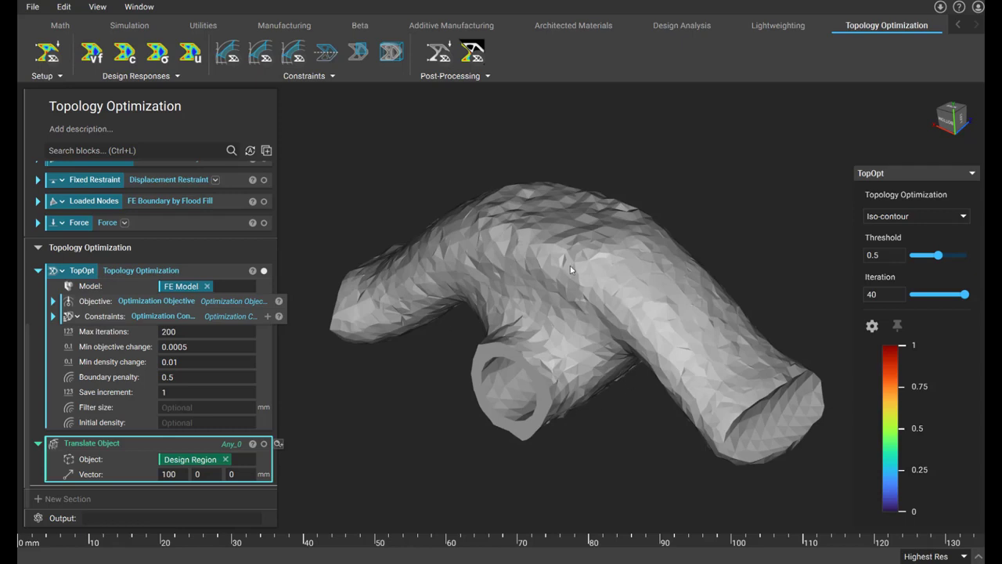
Sweep the TopOpt density threshold down to 0 and back up to 0.571, keeping the displayed iteration at 40.
{"action": "left_click_drag", "start_coordinate": [938, 255], "coordinate": [911, 260]}
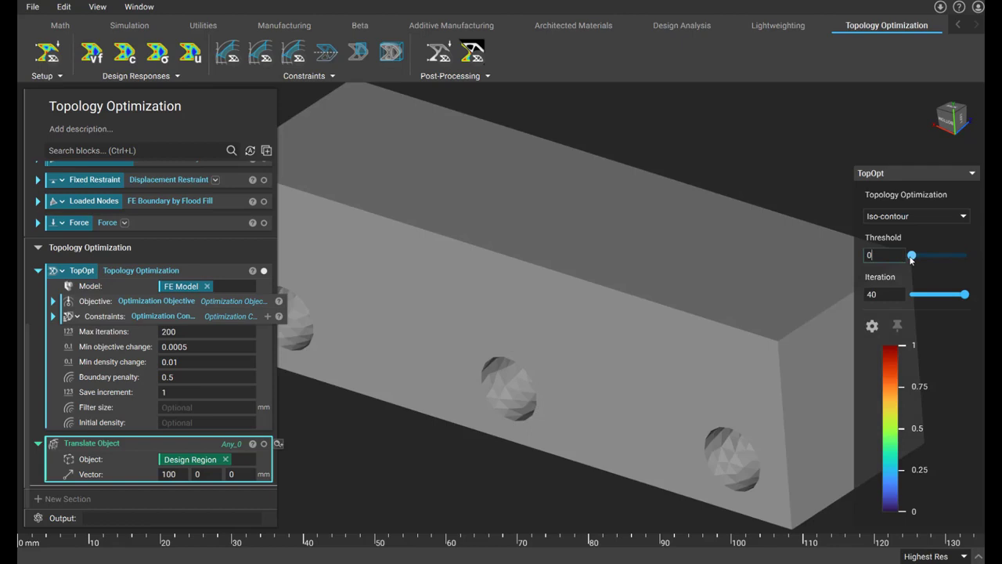
{"action": "left_click_drag", "start_coordinate": [911, 259], "coordinate": [942, 267]}
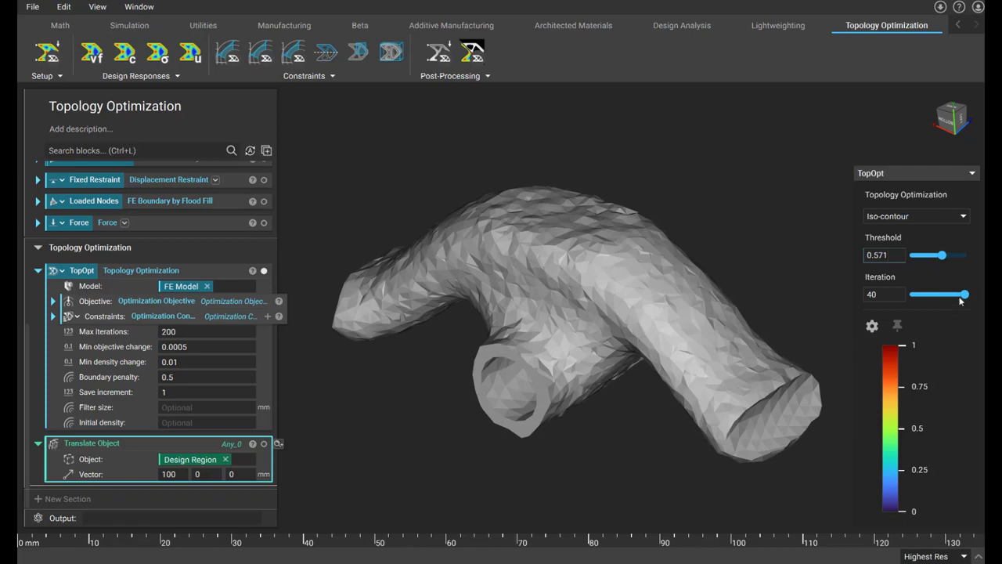
{"action": "mouse_move", "coordinate": [966, 296]}
{"action": "left_mouse_down"}
{"action": "mouse_move", "coordinate": [913, 298]}
{"action": "mouse_move", "coordinate": [966, 308]}
{"action": "left_mouse_up"}
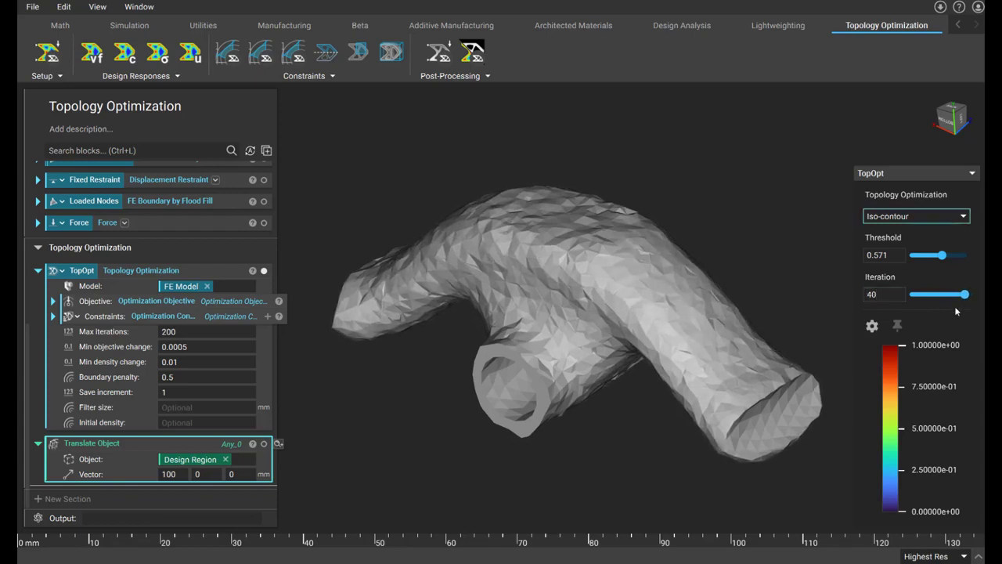
Examine the optimization result as Thresholded elements at a threshold of 0.571.
{"action": "left_click", "coordinate": [960, 220]}
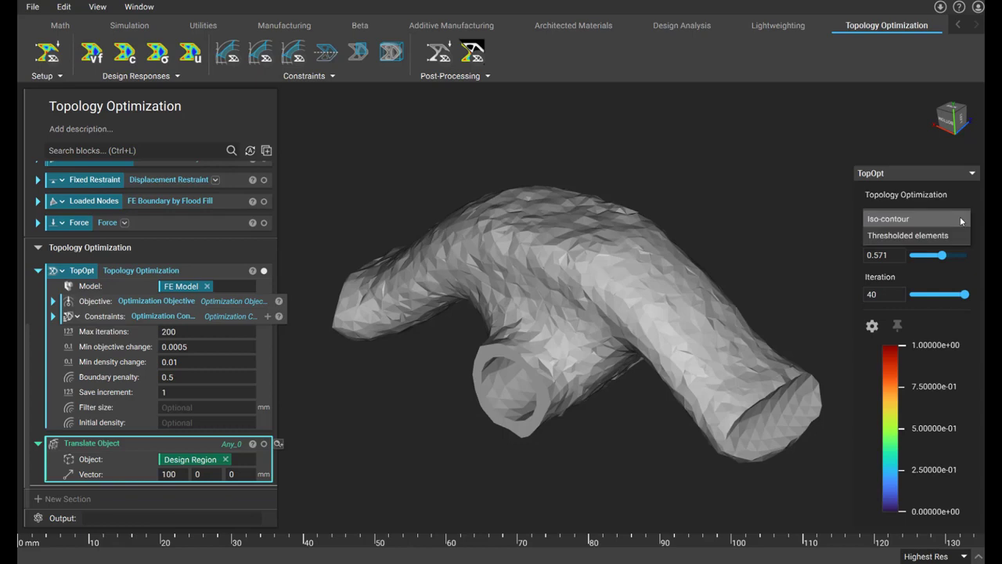
{"action": "left_click", "coordinate": [948, 235]}
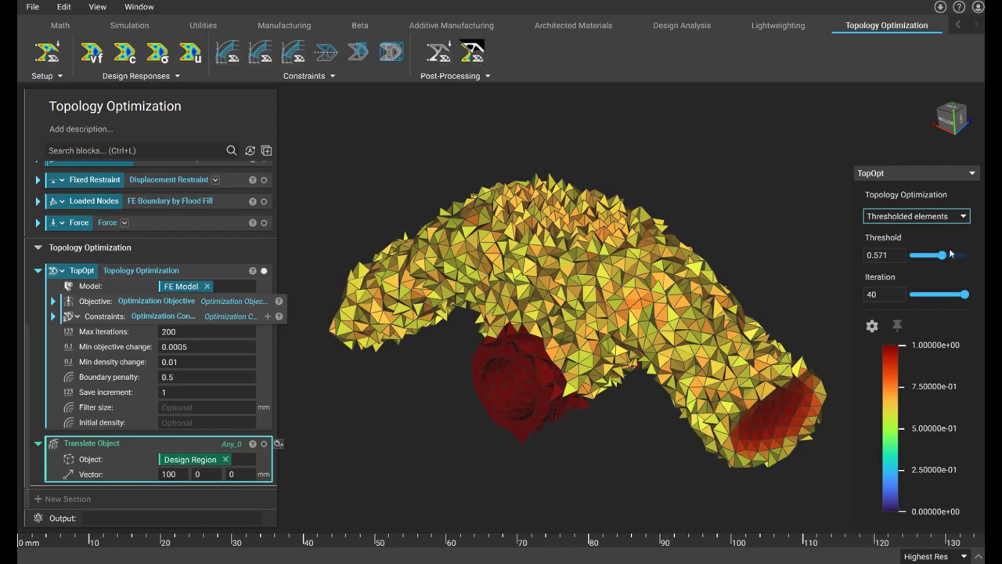
{"action": "mouse_move", "coordinate": [942, 255]}
{"action": "left_mouse_down"}
{"action": "mouse_move", "coordinate": [917, 255]}
{"action": "mouse_move", "coordinate": [962, 255]}
{"action": "mouse_move", "coordinate": [942, 256]}
{"action": "left_mouse_up"}
Set the result's color transition to Banded with 3 colors, keeping the Turbo palette.
{"action": "left_click", "coordinate": [876, 327]}
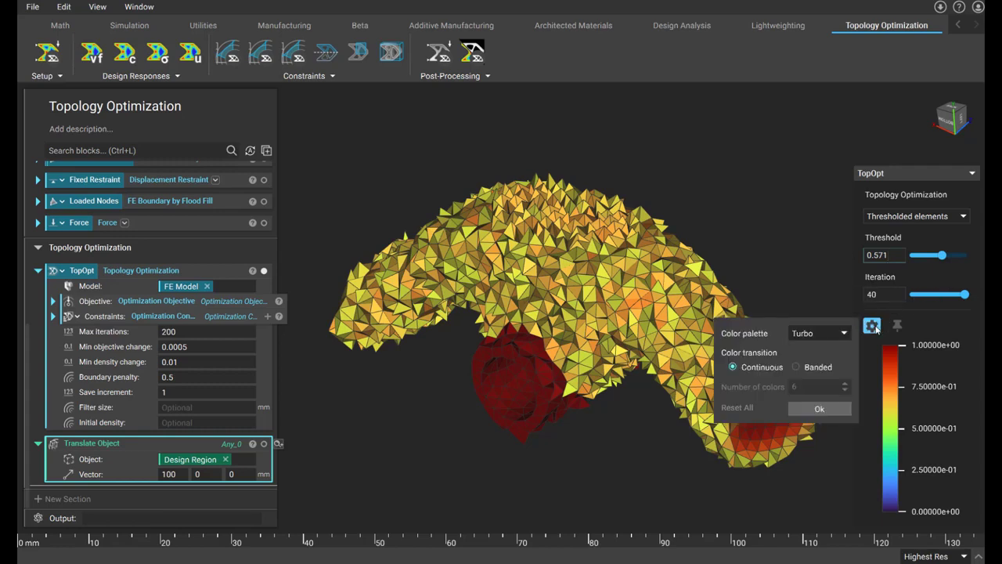
{"action": "left_click", "coordinate": [842, 336]}
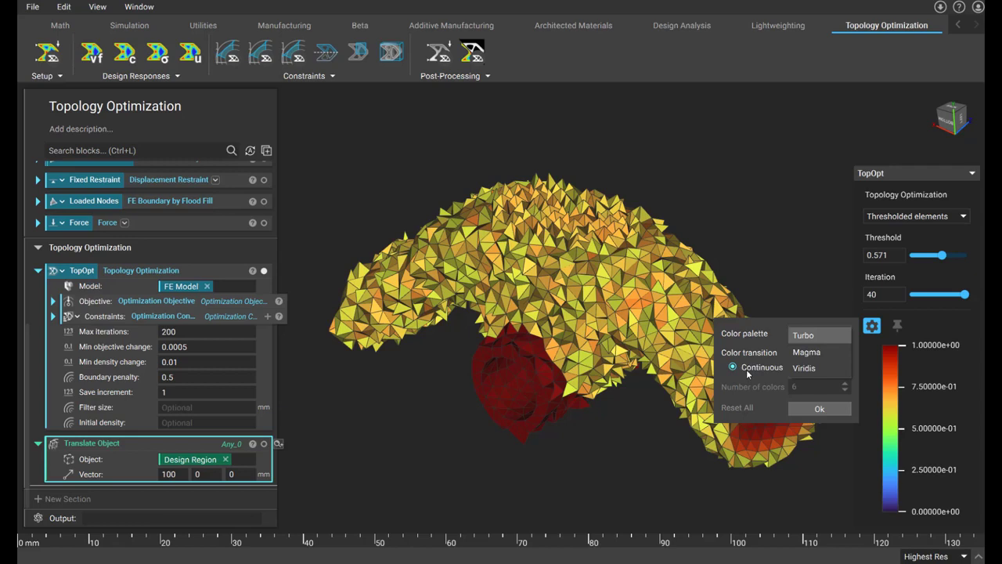
{"action": "left_click", "coordinate": [746, 369]}
{"action": "left_click", "coordinate": [796, 367]}
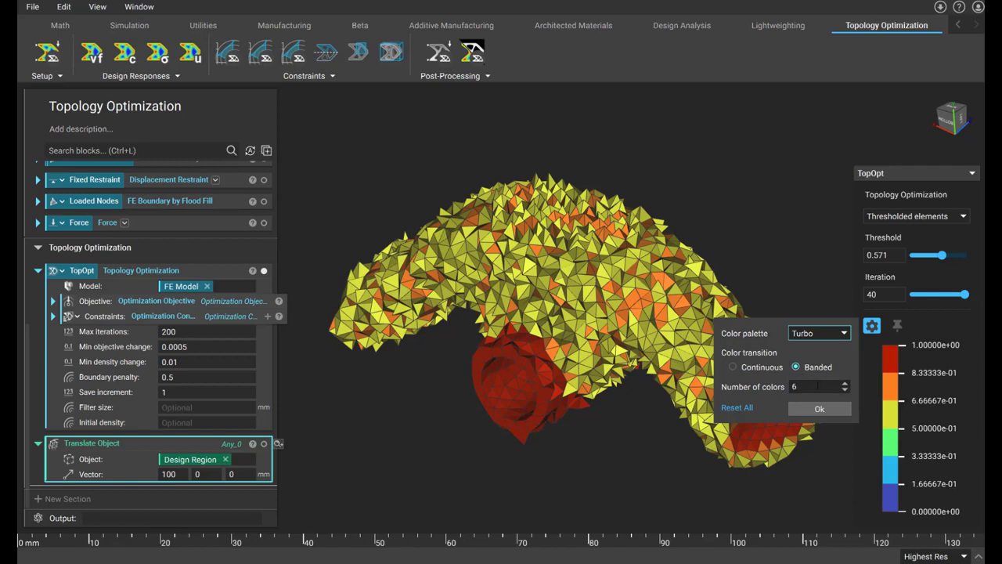
{"action": "left_click", "coordinate": [845, 390]}
{"action": "left_click", "coordinate": [845, 391]}
{"action": "left_click", "coordinate": [844, 391]}
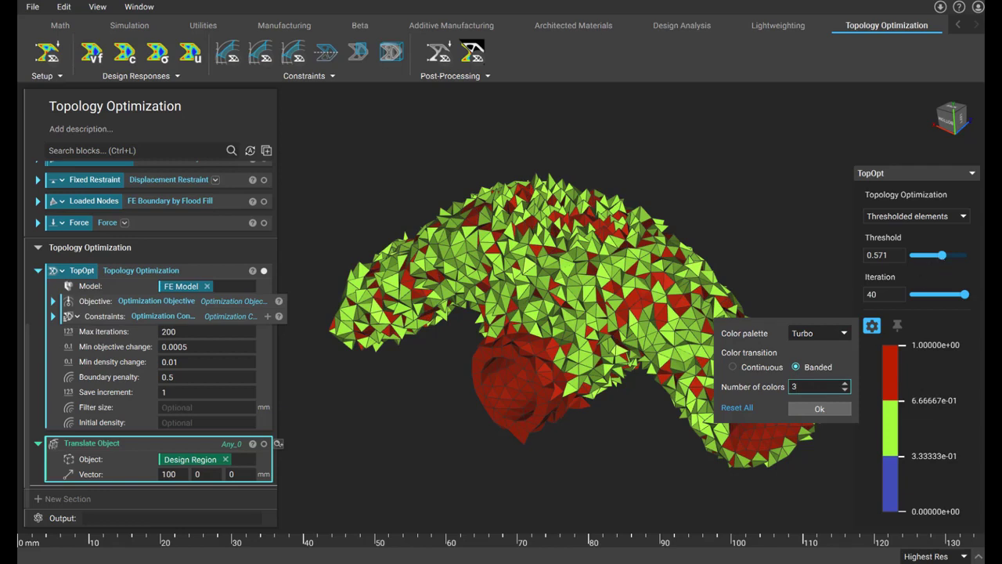
{"action": "left_click", "coordinate": [818, 408]}
Switch the TopOpt result display back to Iso-contour.
{"action": "left_click", "coordinate": [926, 216]}
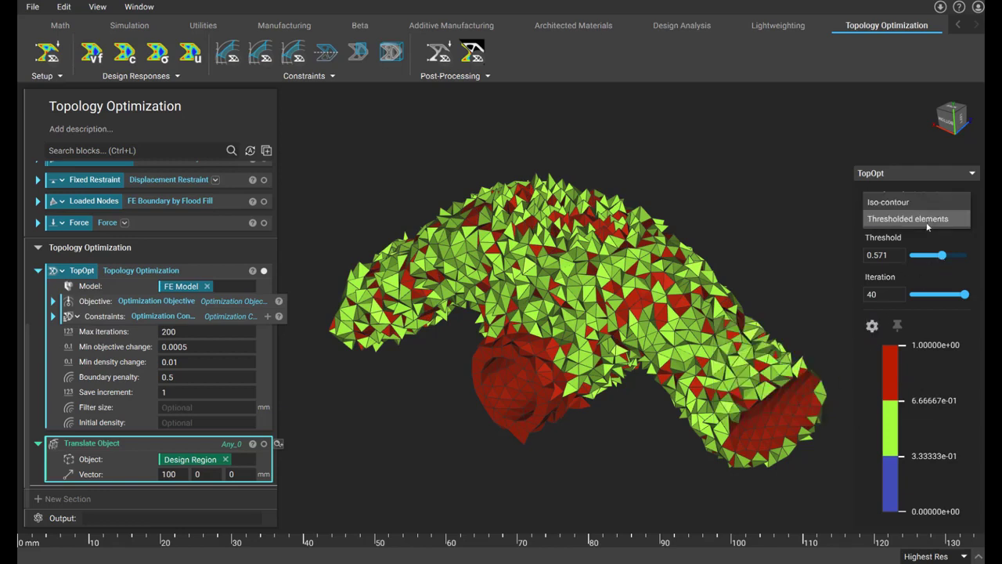
{"action": "left_click", "coordinate": [918, 204]}
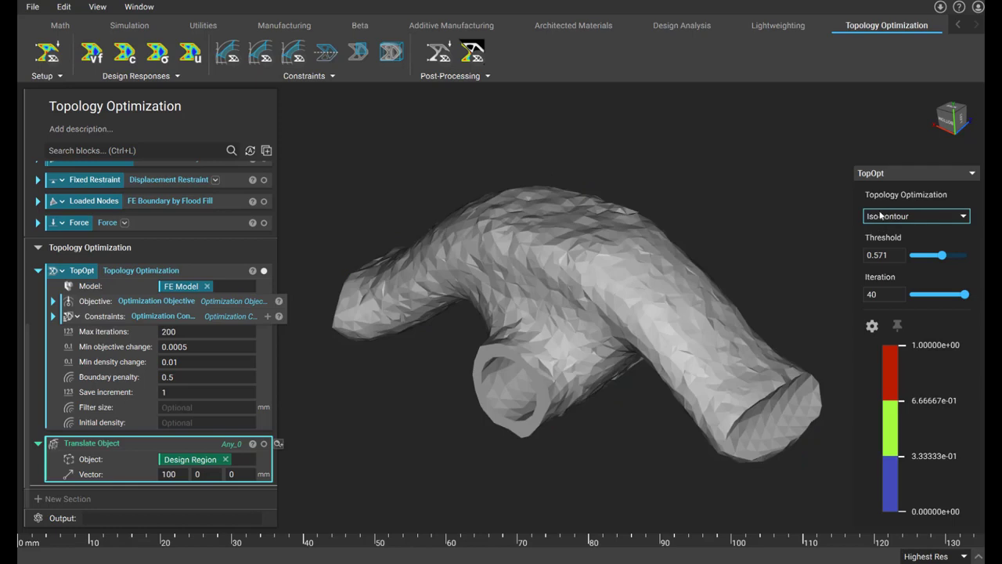